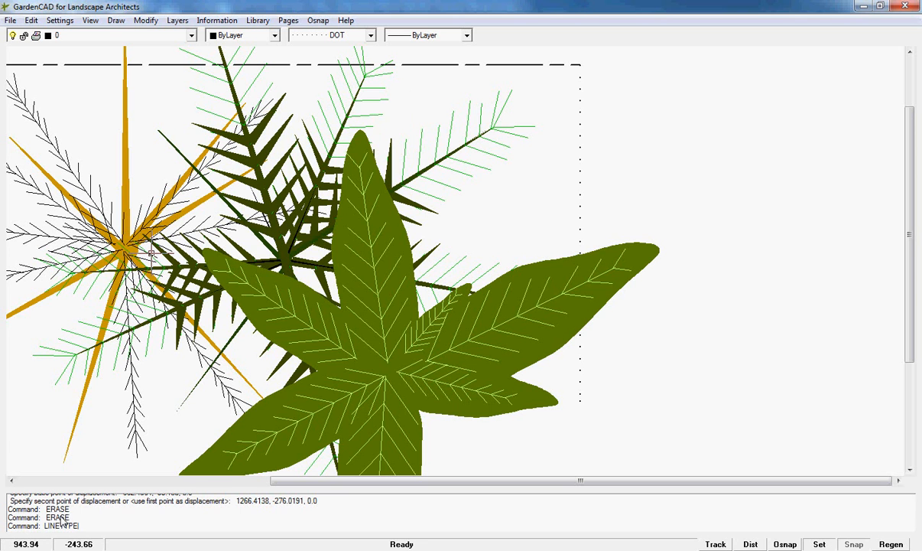
# Step: Open the linetype settings and check which linetype files can be added, leaving the settings as they are
pyautogui.press('Return')
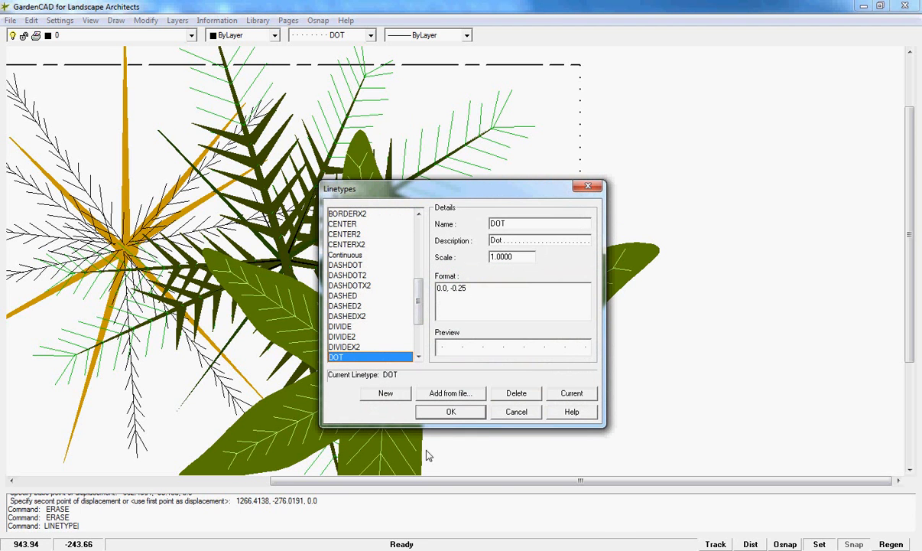
pyautogui.click(453, 394)
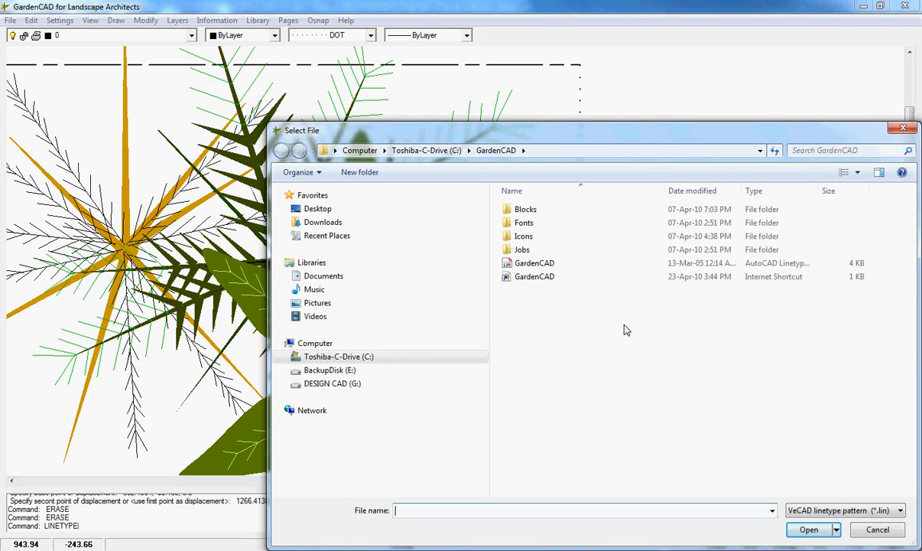
pyautogui.click(902, 127)
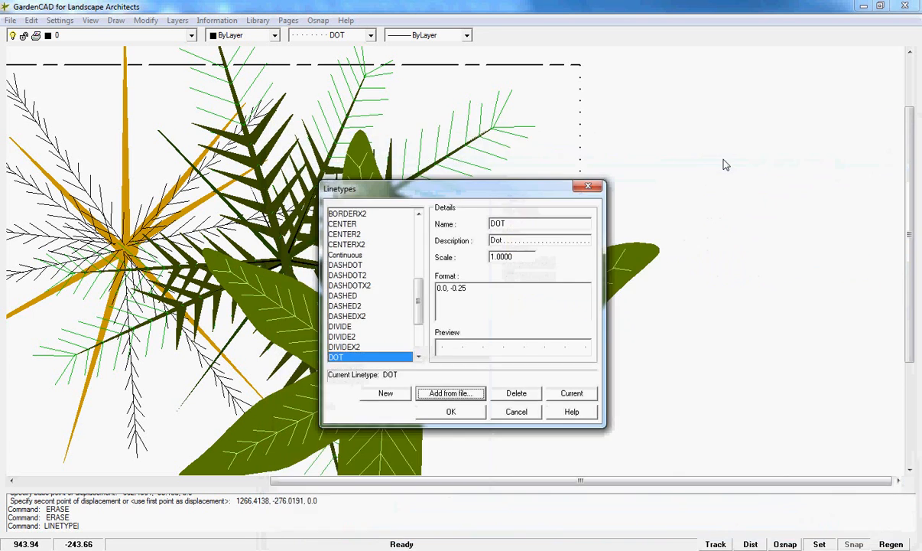
pyautogui.click(514, 413)
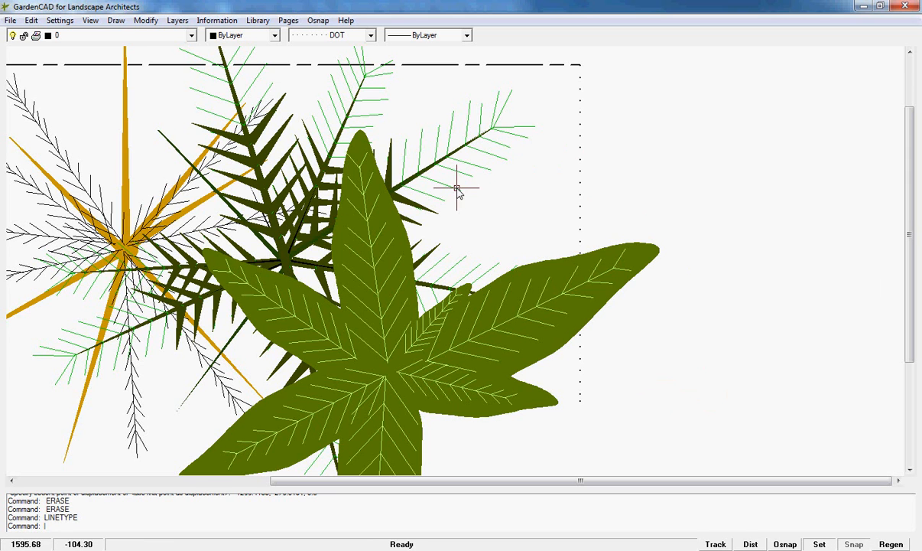
# Step: Draw a tilted ellipse with radii of about 532 and 302 in the empty area beside the vertical dotted line
pyautogui.click(117, 20)
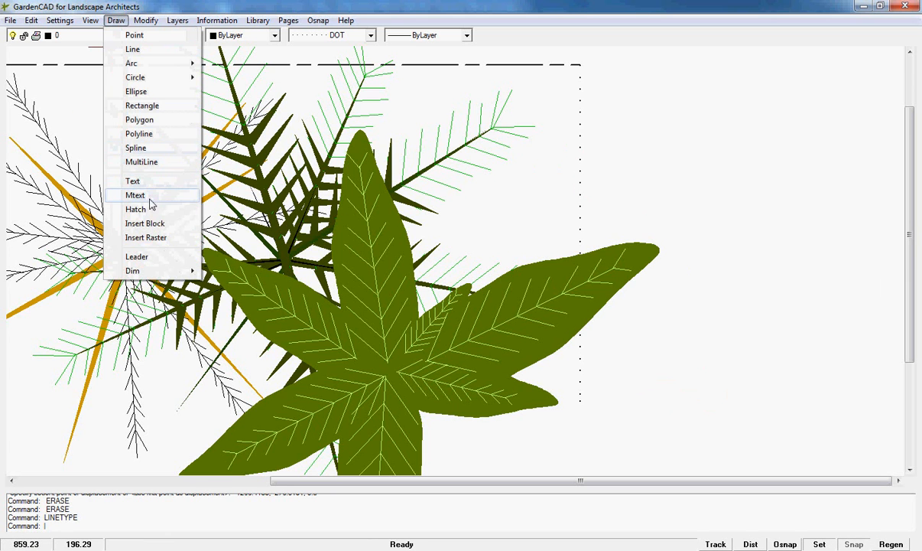
pyautogui.click(138, 91)
pyautogui.click(810, 114)
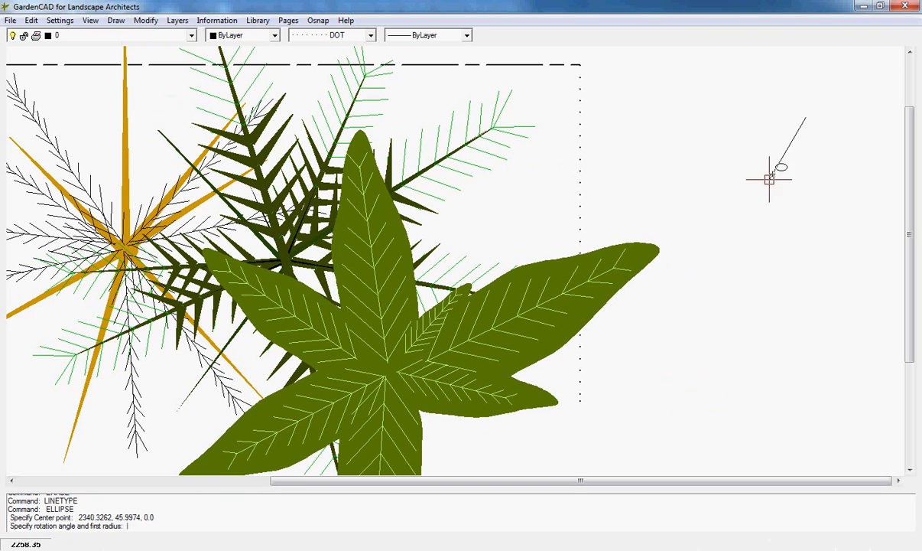
pyautogui.click(698, 345)
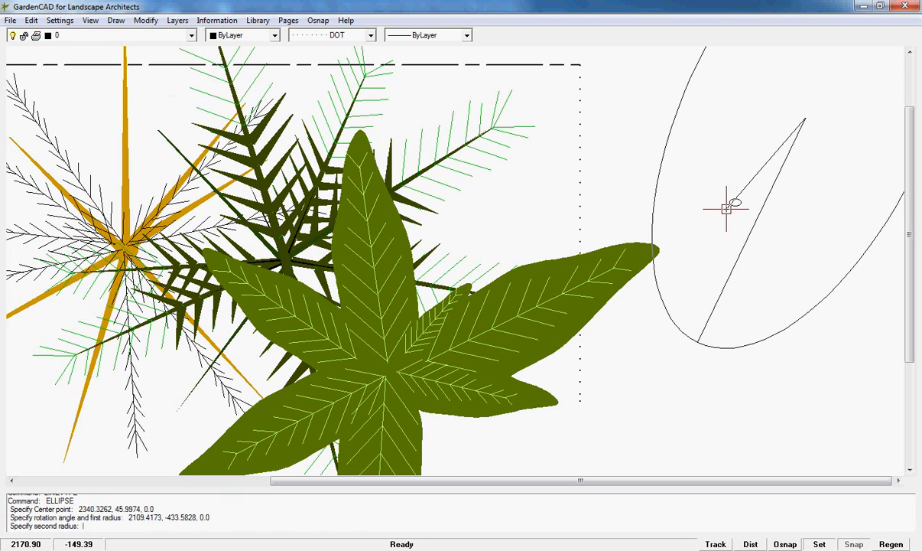
pyautogui.click(697, 208)
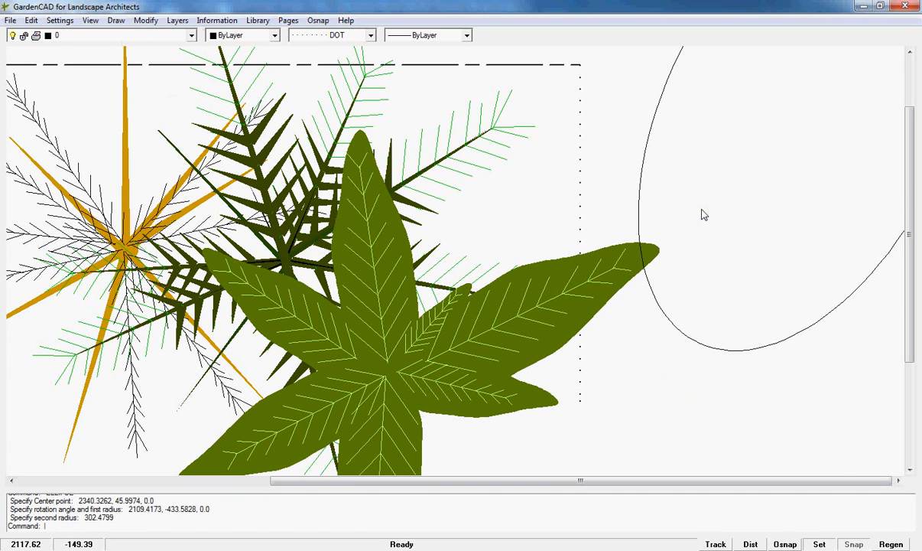
# Step: Set the ellipse's linetype scale to 100
pyautogui.click(640, 225)
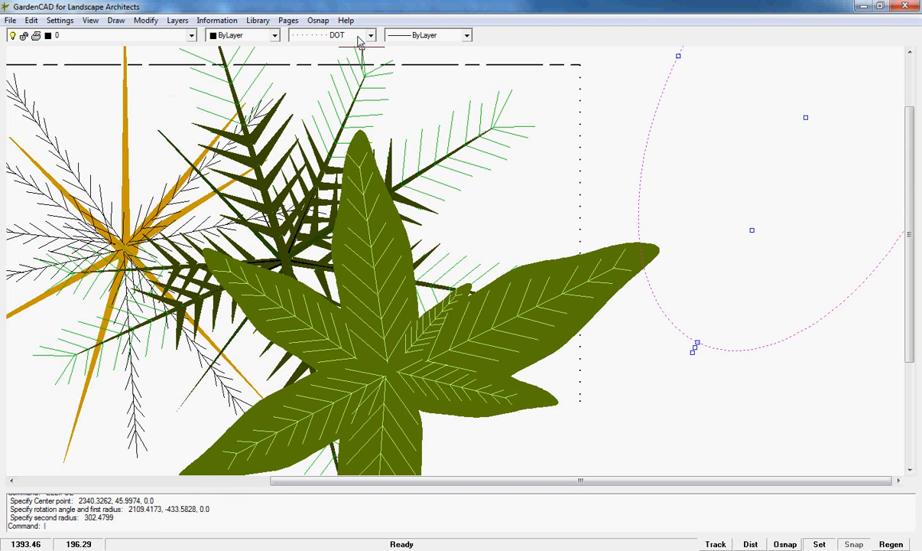
pyautogui.rightClick(639, 218)
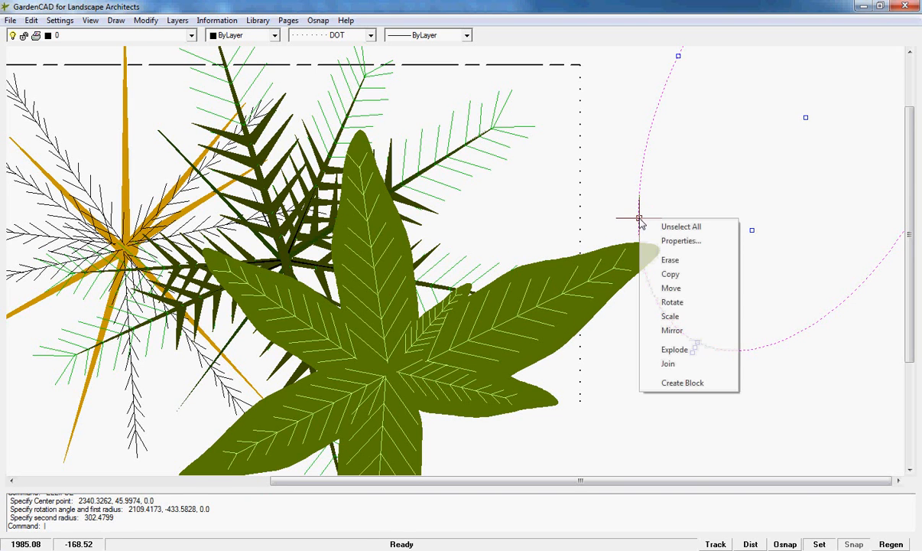
pyautogui.click(674, 241)
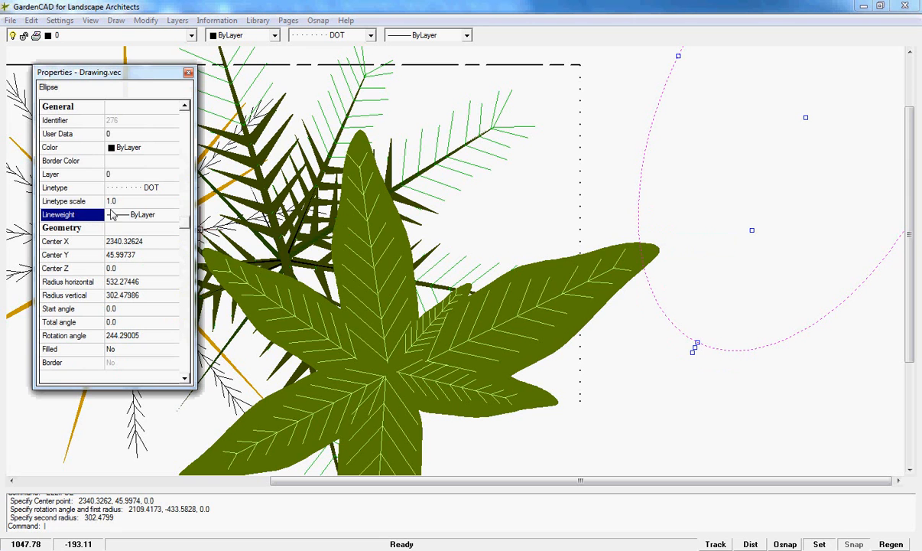
pyautogui.click(115, 203)
pyautogui.click(115, 202)
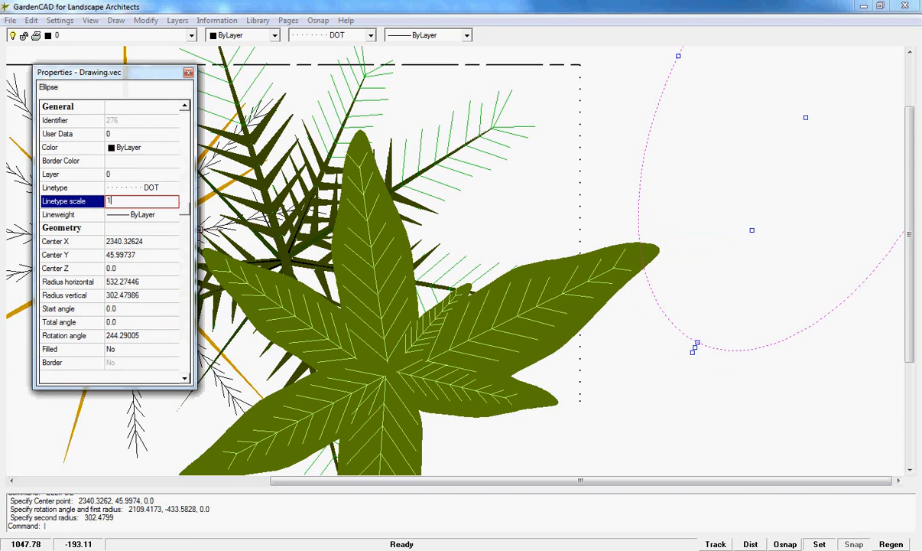
pyautogui.click(153, 173)
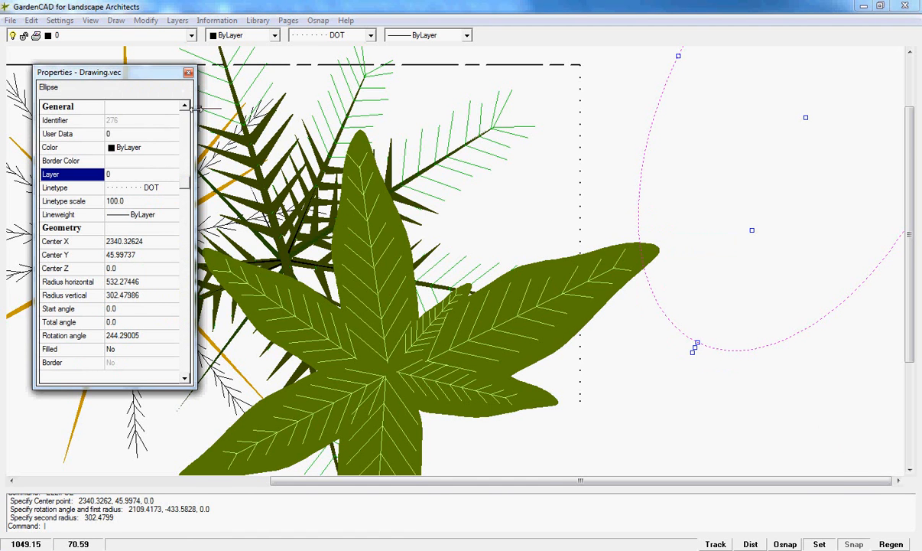
pyautogui.click(188, 72)
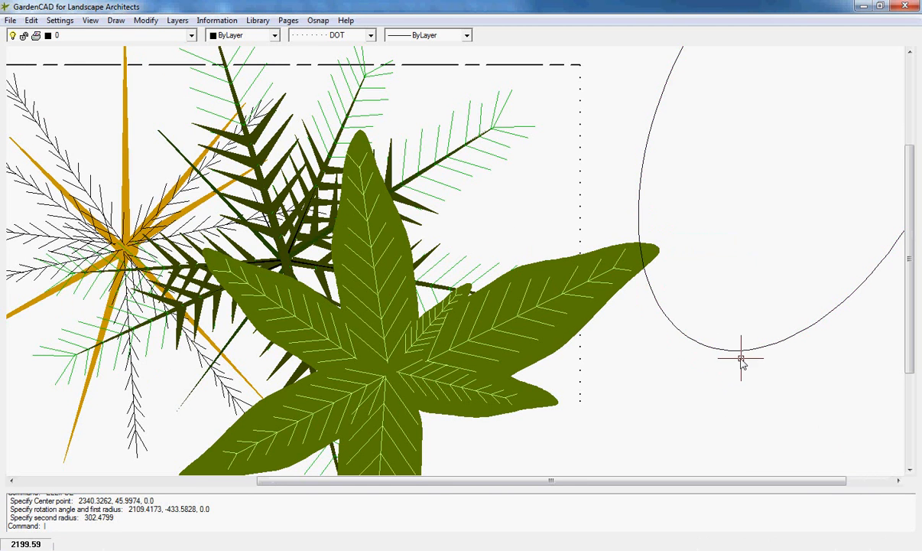
# Step: Check the linetype, linetype scale and lineweight properties of the vertical dotted line
pyautogui.click(581, 220)
pyautogui.rightClick(580, 222)
pyautogui.click(608, 239)
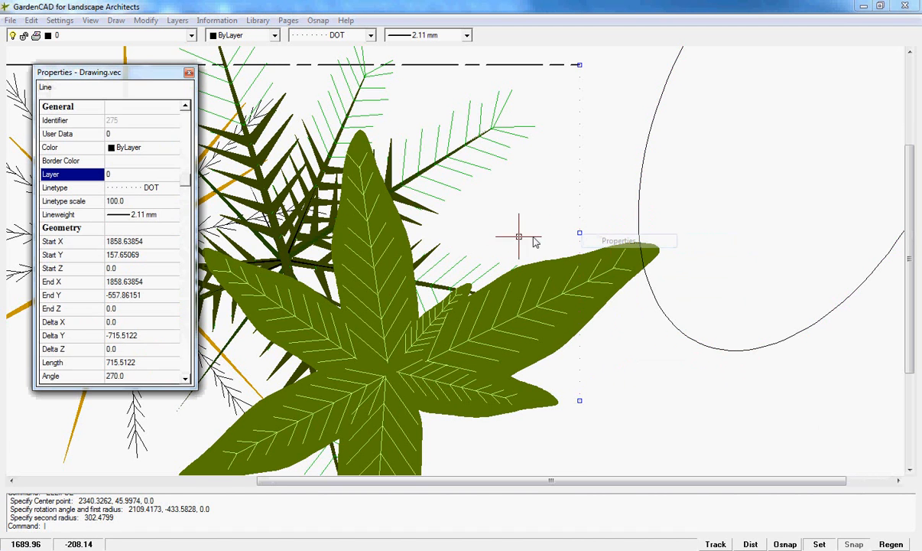
pyautogui.click(189, 74)
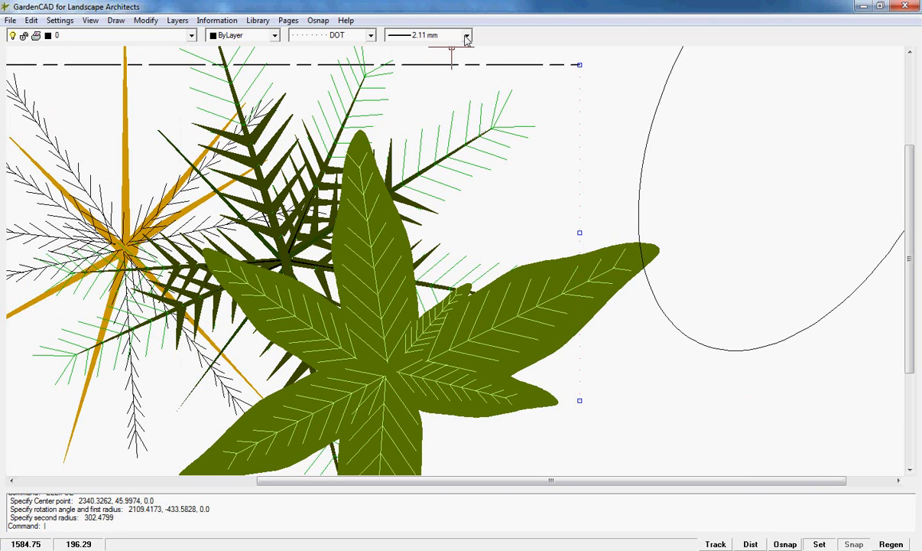
# Step: Set the lineweight of both the vertical dotted line and the ellipse to 2.00 mm
pyautogui.click(640, 227)
pyautogui.rightClick(642, 227)
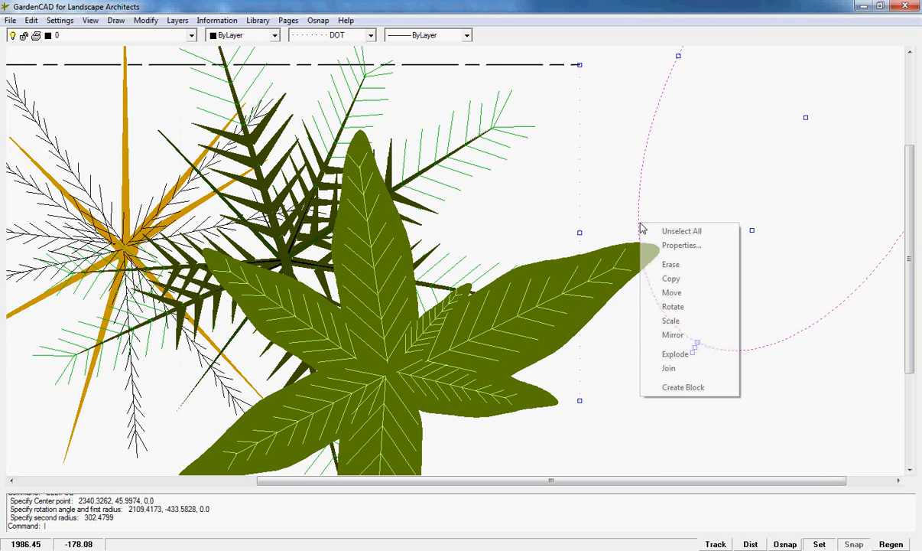
pyautogui.click(672, 245)
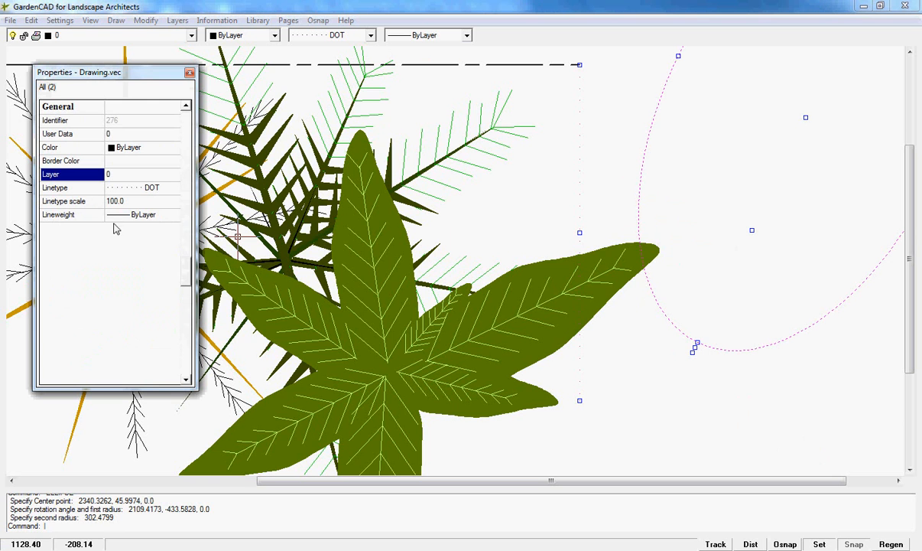
pyautogui.click(157, 214)
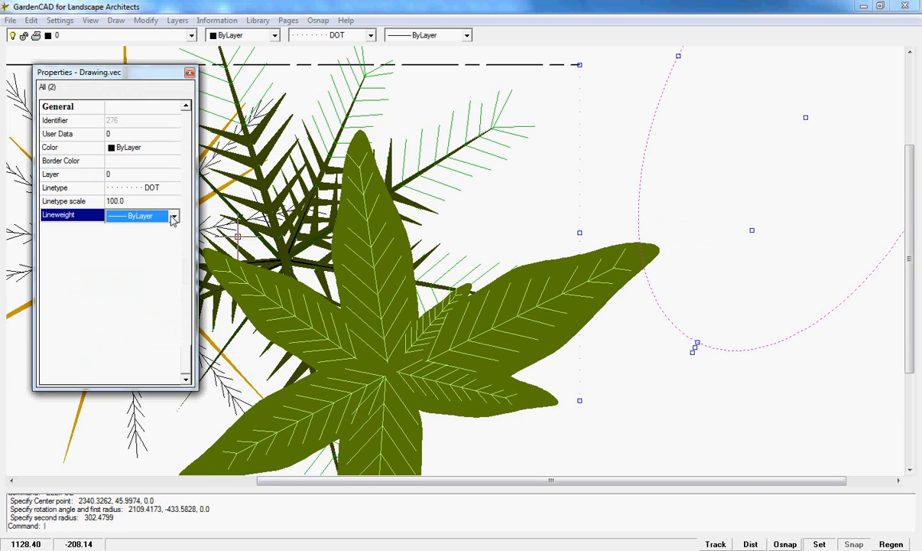
pyautogui.click(173, 216)
pyautogui.moveTo(176, 283); pyautogui.dragTo(174, 356)
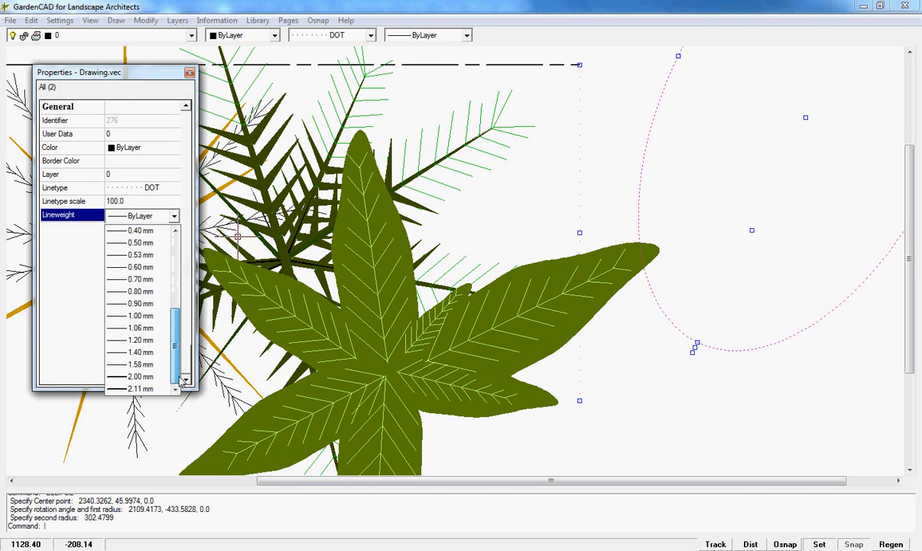
pyautogui.click(126, 374)
pyautogui.click(189, 71)
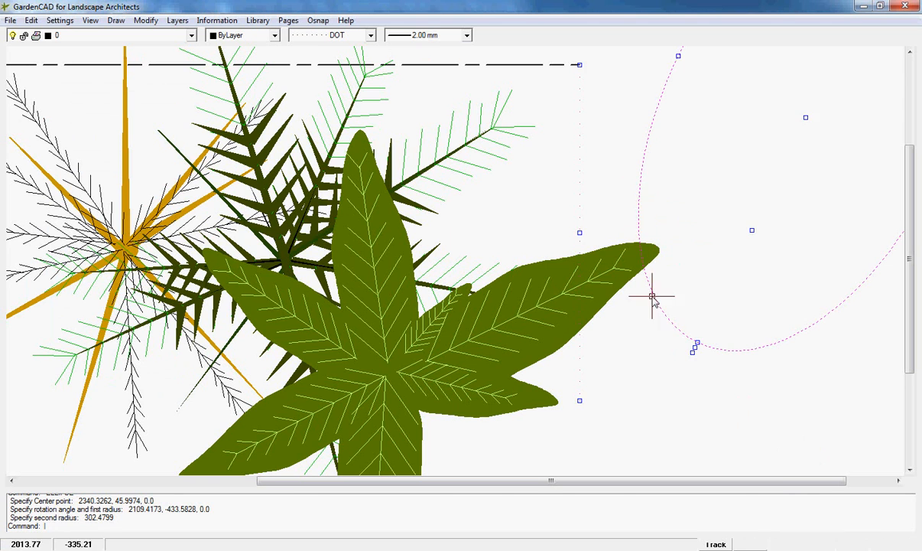
# Step: Set the linetype scale of the ellipse alone to 1000 and deselect it
pyautogui.click(683, 333)
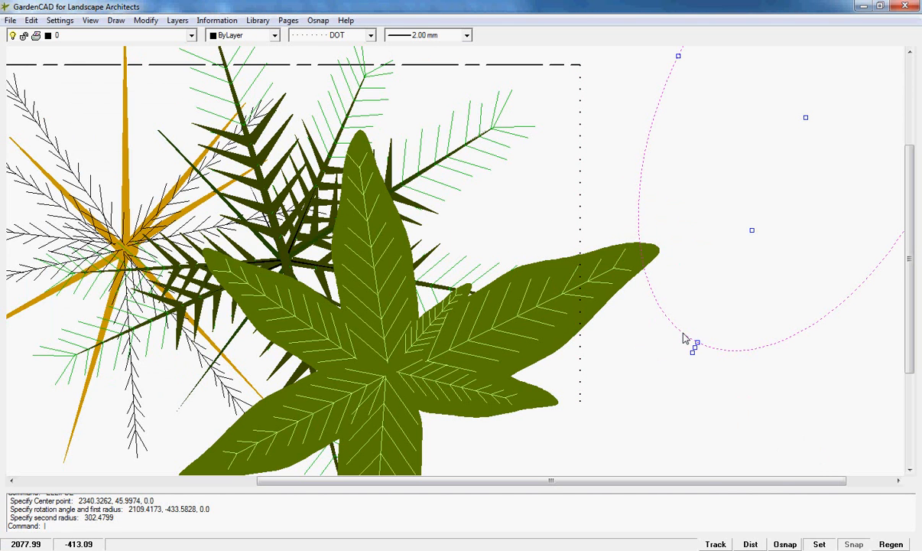
pyautogui.rightClick(682, 333)
pyautogui.click(727, 357)
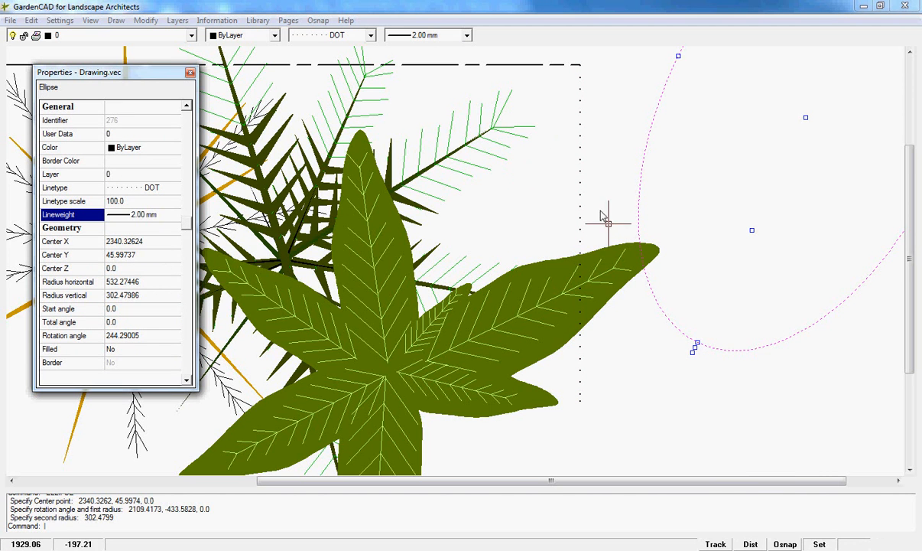
pyautogui.click(115, 201)
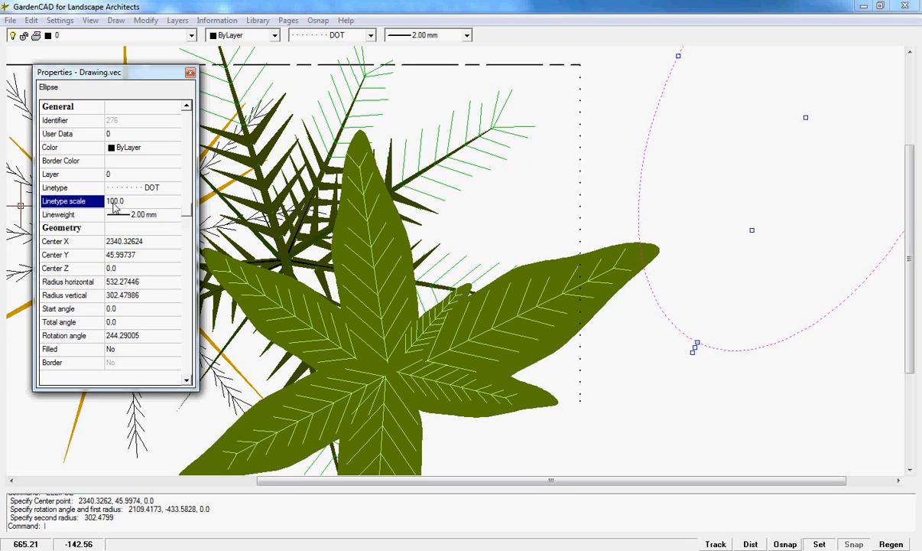
pyautogui.write('1')
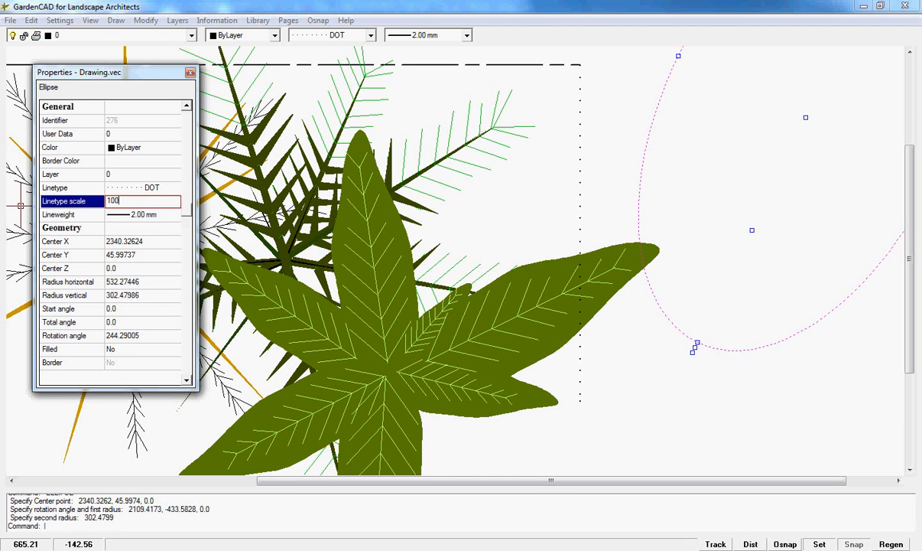
pyautogui.click(131, 176)
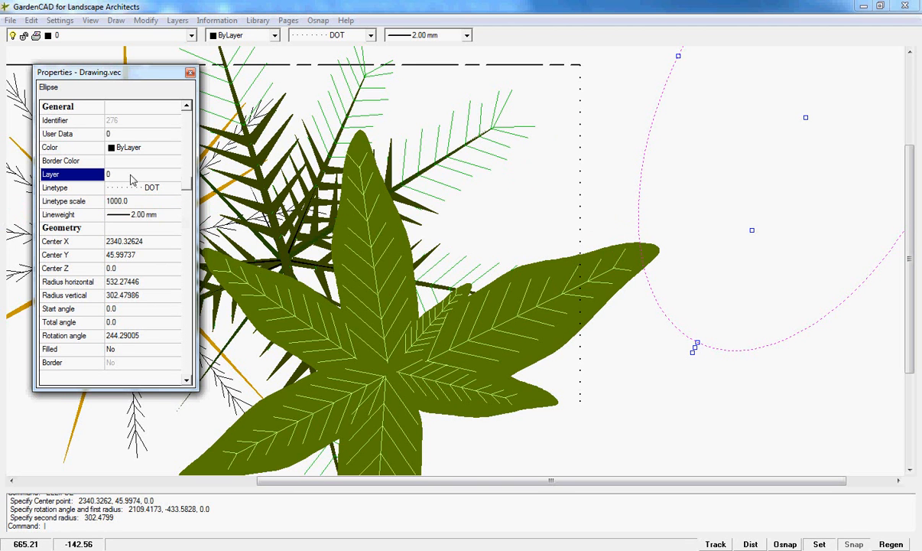
pyautogui.click(189, 72)
pyautogui.press('Escape')
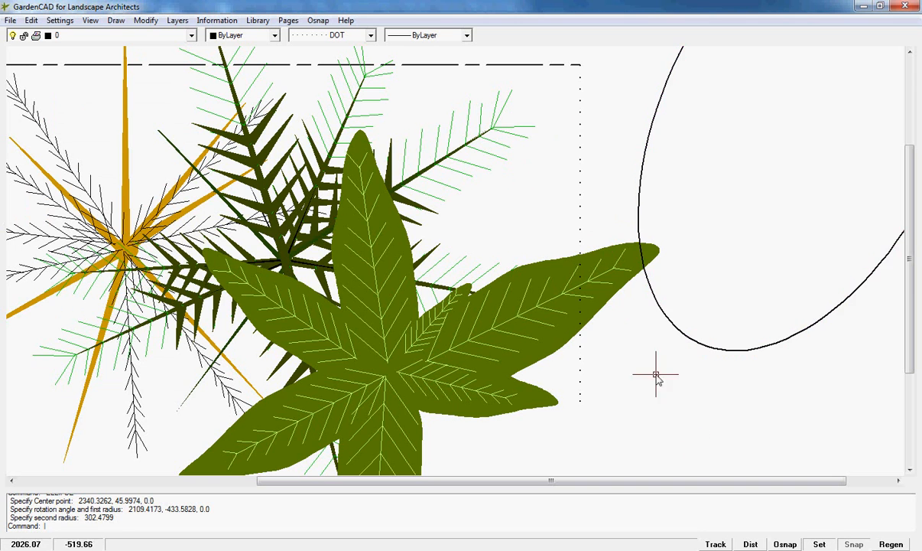
# Step: Explode the ellipse
pyautogui.click(689, 337)
pyautogui.rightClick(688, 338)
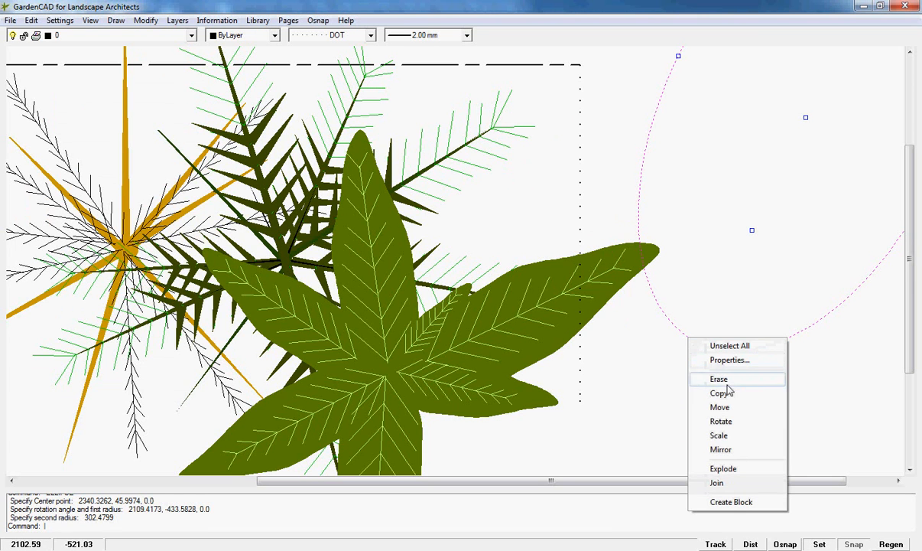
pyautogui.click(723, 467)
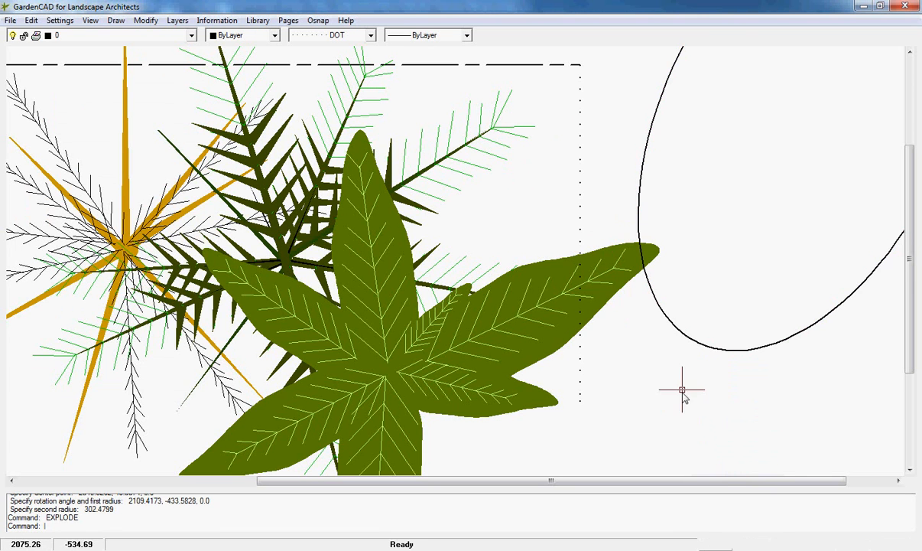
# Step: Review the properties of the exploded ellipse's outline, including its linetype scale and lineweight, and deselect it
pyautogui.click(677, 332)
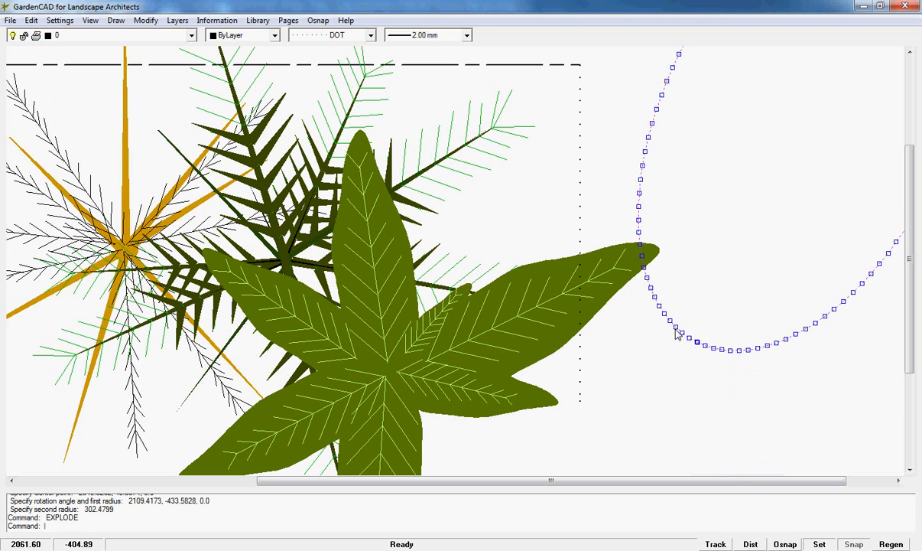
pyautogui.rightClick(677, 334)
pyautogui.click(623, 421)
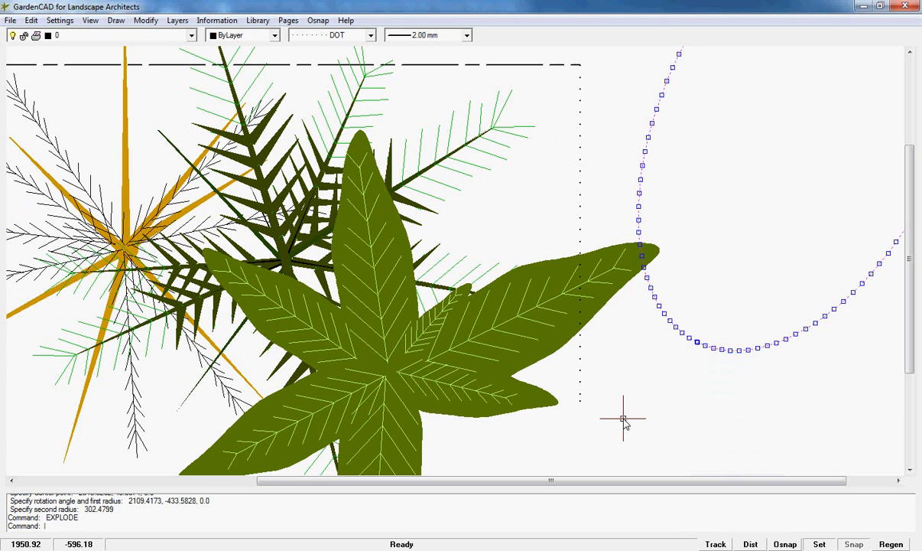
pyautogui.rightClick(643, 409)
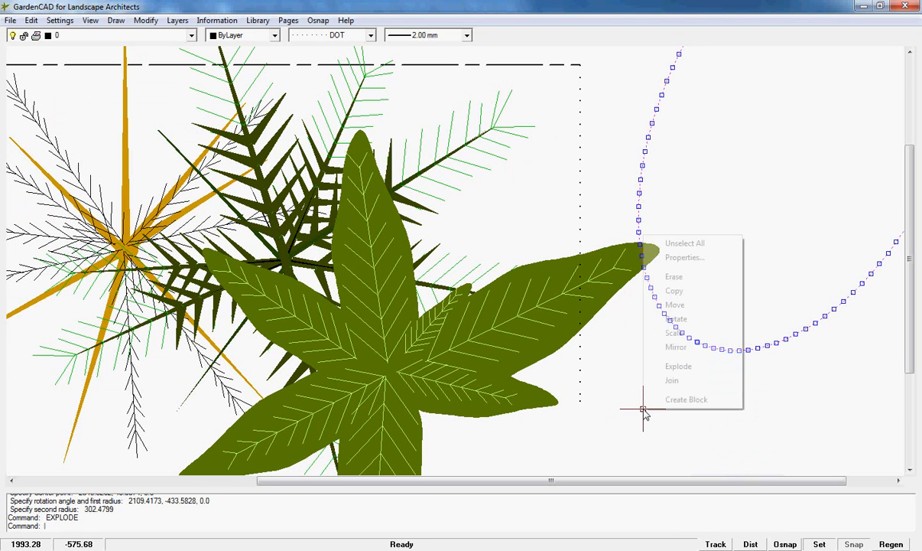
pyautogui.click(683, 258)
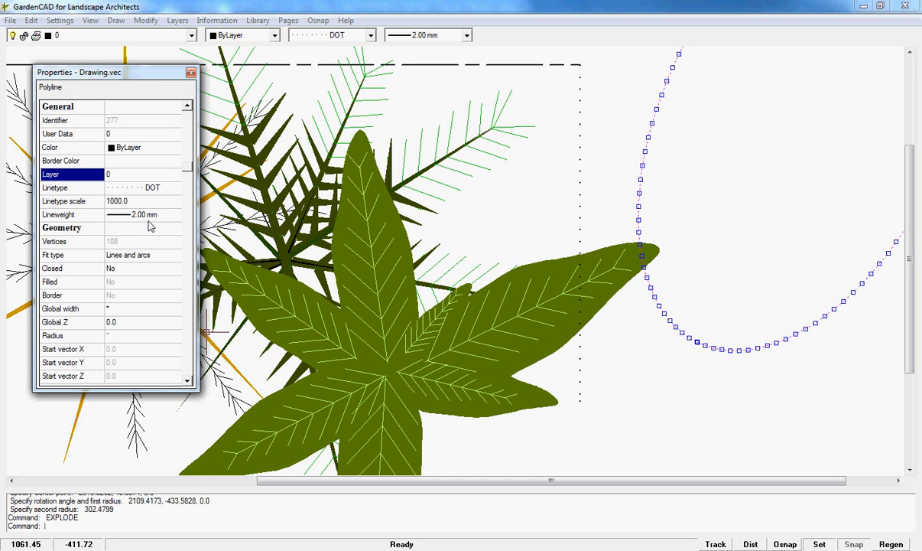
pyautogui.click(190, 72)
pyautogui.press('Escape')
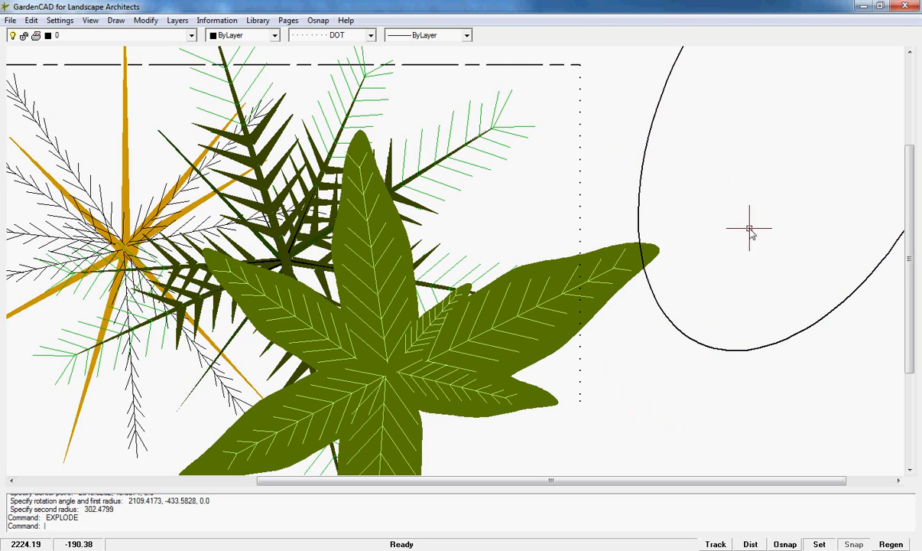
pyautogui.scroll(-1, 750, 230)
pyautogui.scroll(-1, 747, 230)
pyautogui.scroll(2, 748, 230)
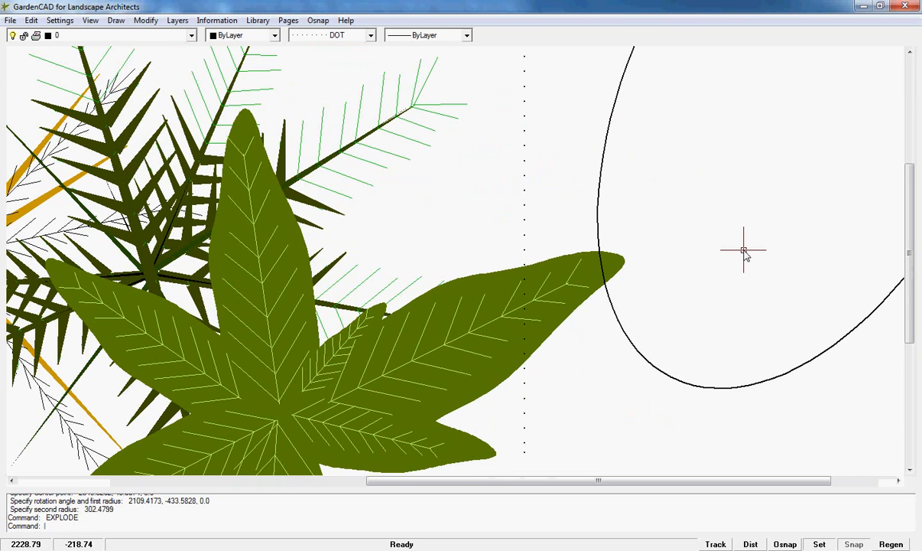
# Step: Draw a three-point arc with a radius of about 699, starting below the ellipse, crossing its lower outline and ending inside it
pyautogui.scroll(-1, 744, 253)
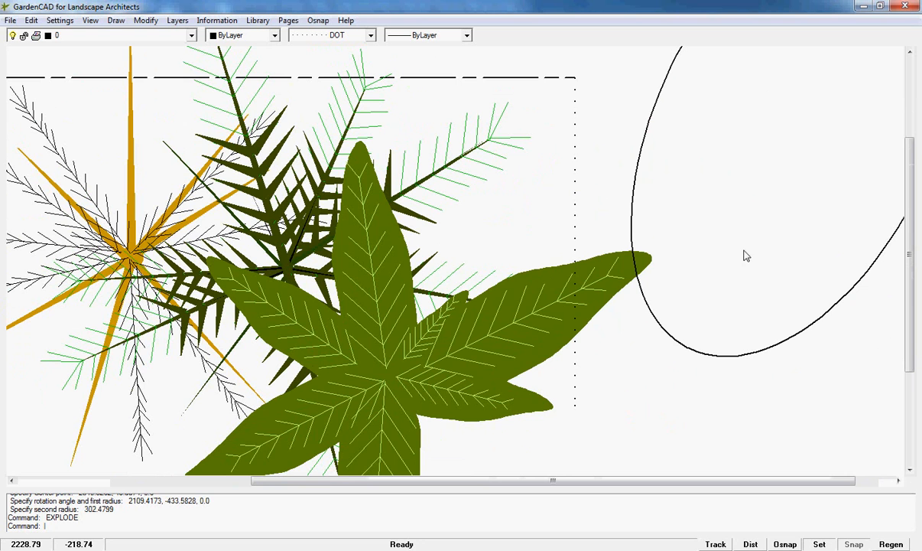
pyautogui.click(114, 21)
pyautogui.moveTo(131, 63)
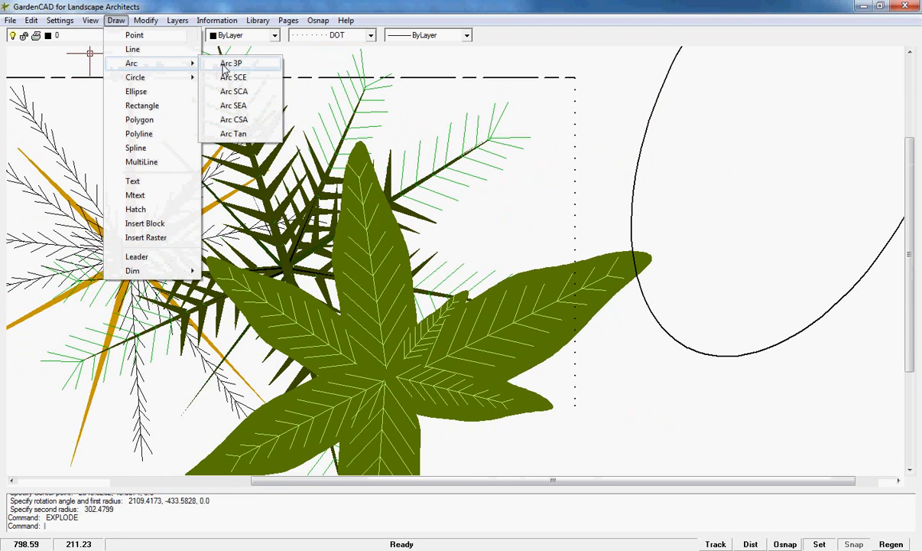
pyautogui.click(218, 64)
pyautogui.click(636, 415)
pyautogui.click(693, 283)
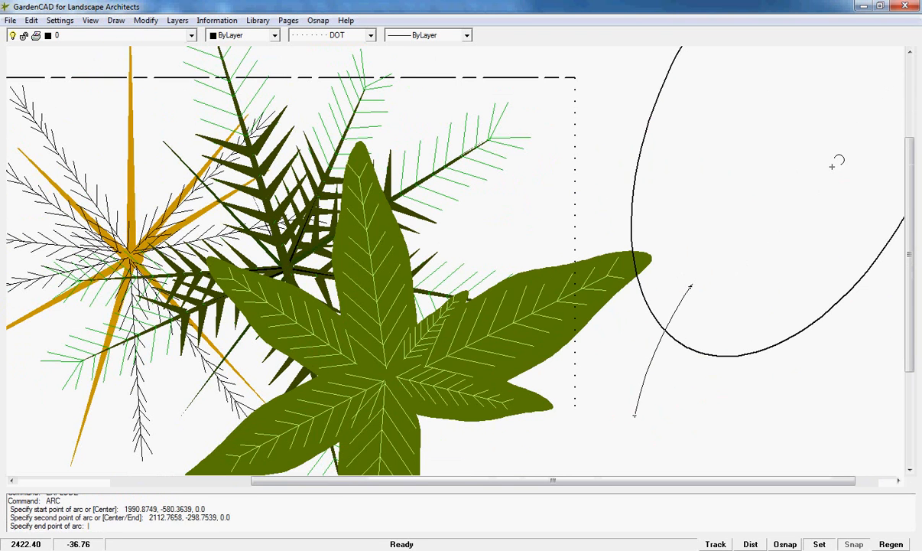
pyautogui.click(850, 179)
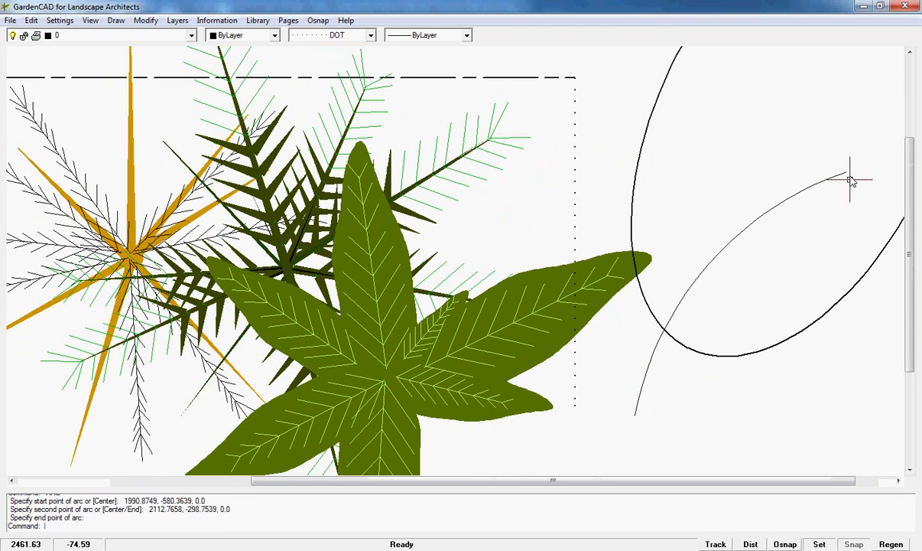
# Step: Set the linetype scale of the new arc to 100
pyautogui.click(765, 217)
pyautogui.rightClick(765, 217)
pyautogui.click(788, 237)
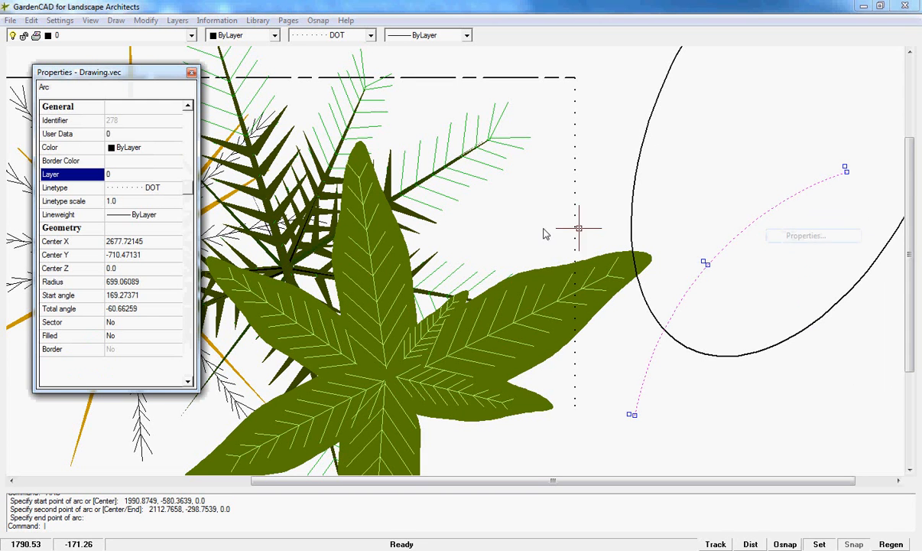
pyautogui.click(120, 202)
pyautogui.click(120, 201)
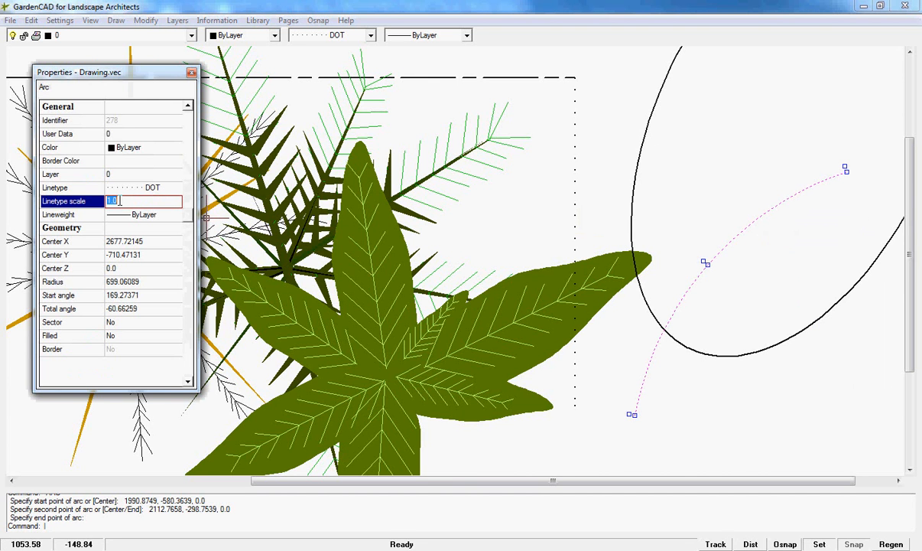
pyautogui.write('100')
pyautogui.click(132, 180)
pyautogui.click(191, 72)
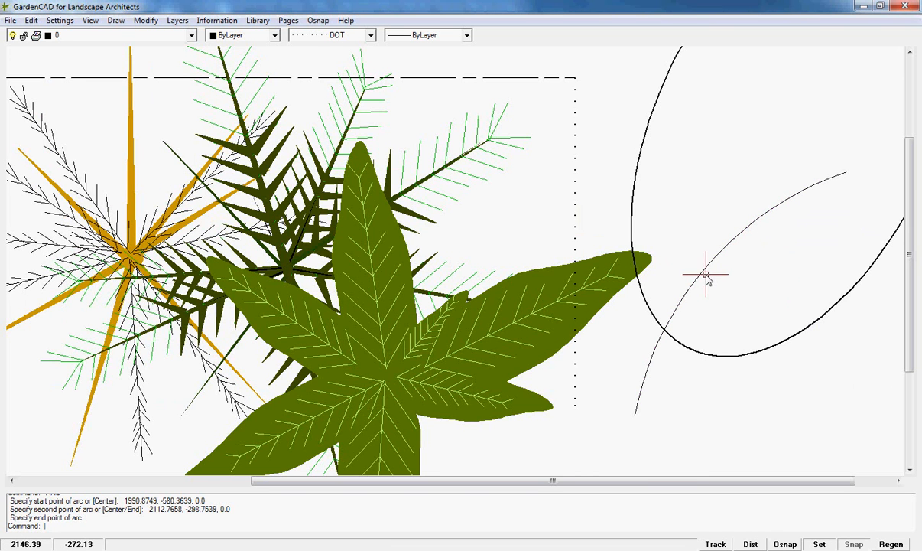
# Step: Set the arc's lineweight to 2.00 mm and deselect it
pyautogui.click(705, 274)
pyautogui.rightClick(700, 272)
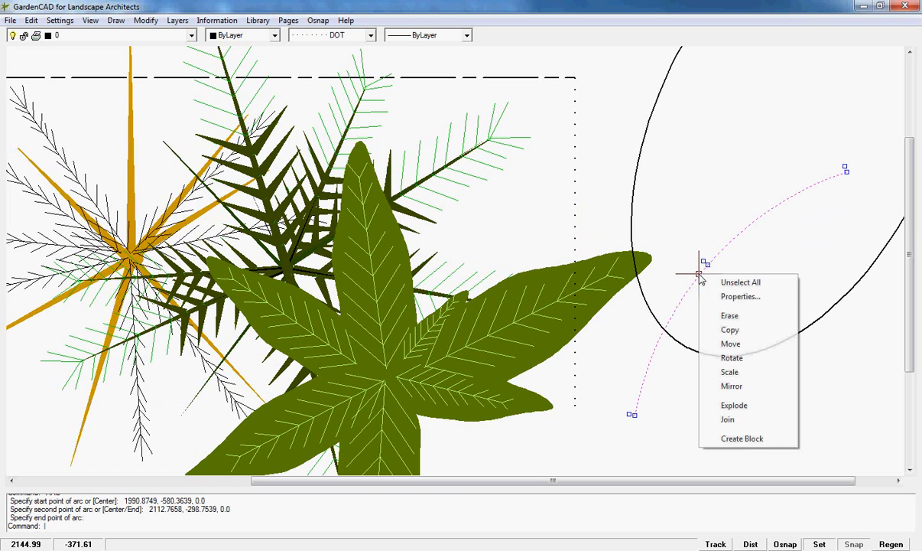
pyautogui.click(740, 296)
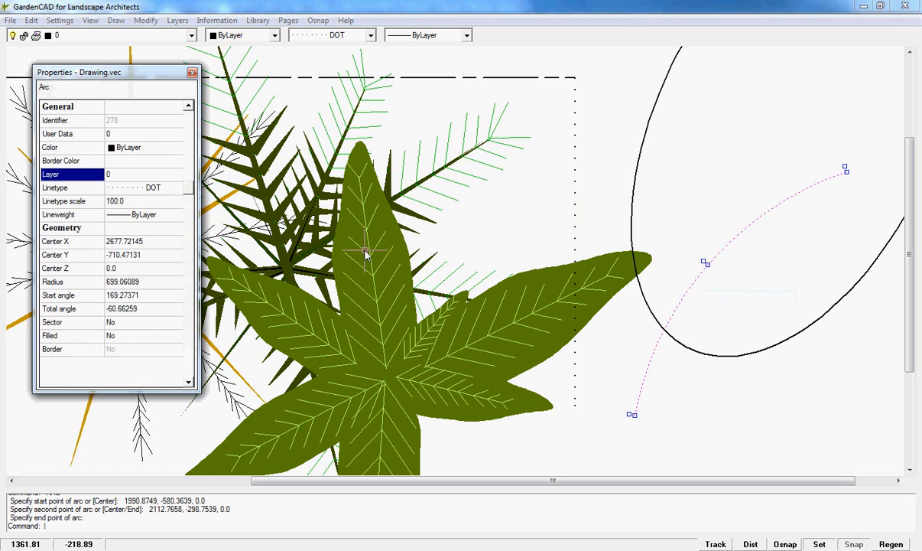
pyautogui.click(173, 216)
pyautogui.click(176, 215)
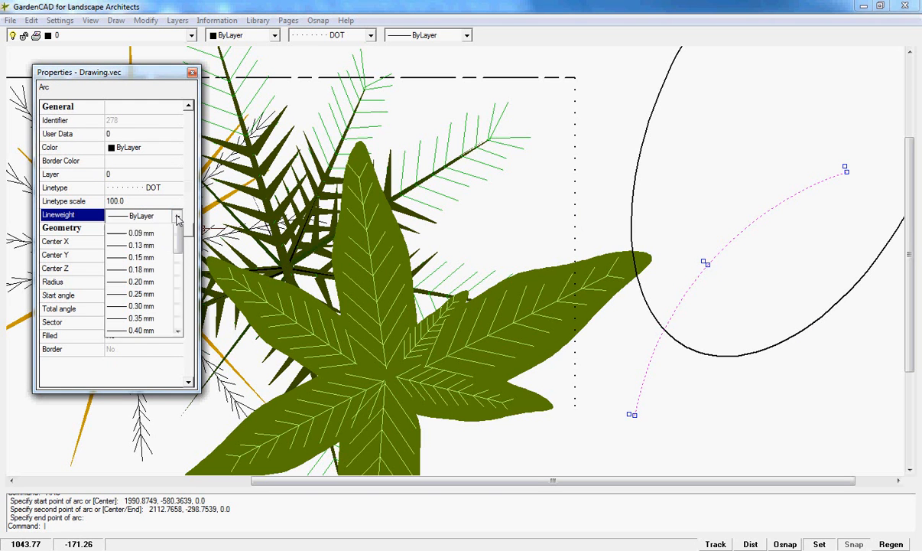
pyautogui.scroll(-1, 181, 326)
pyautogui.scroll(-3, 182, 326)
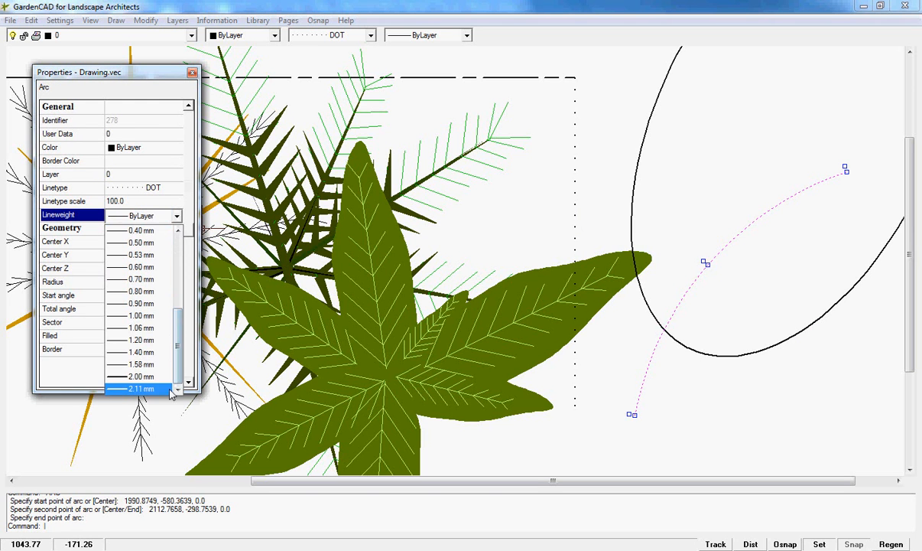
pyautogui.click(115, 365)
pyautogui.click(191, 72)
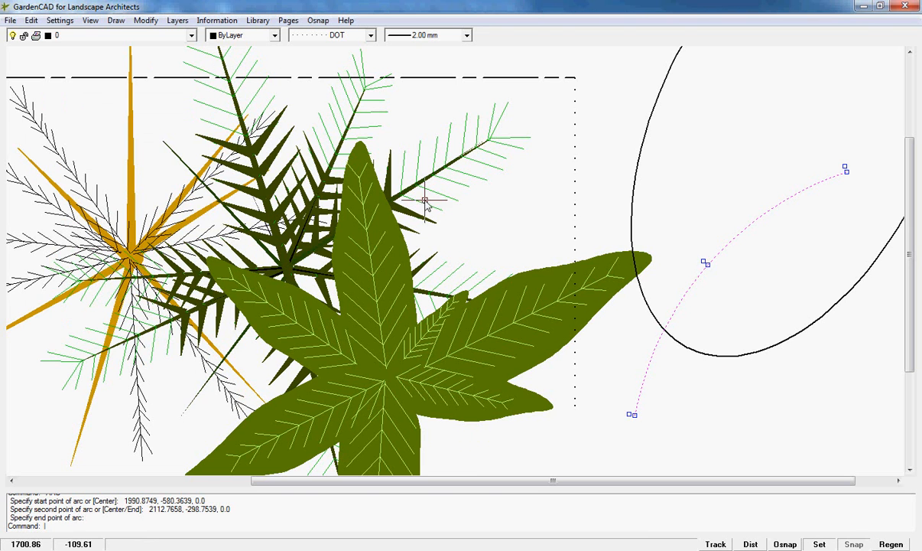
pyautogui.press('Escape')
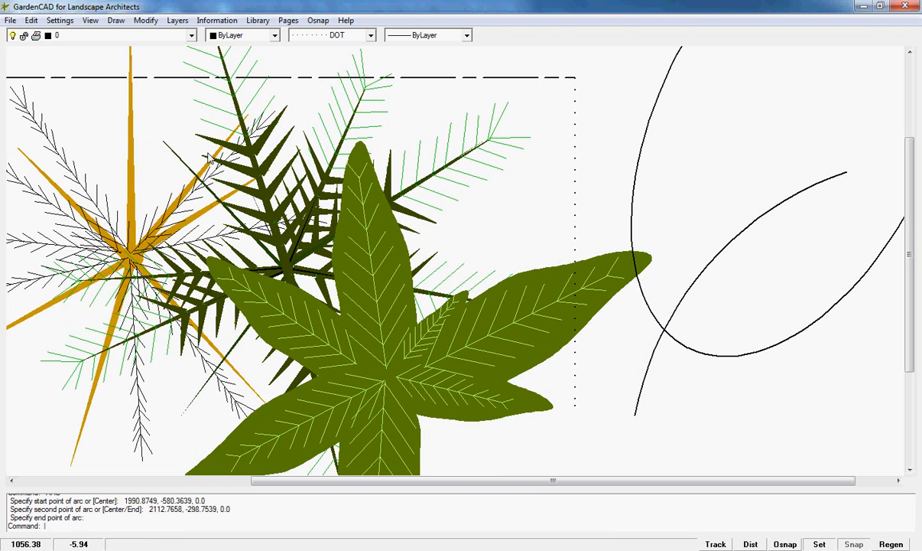
# Step: Regenerate the drawing and examine how the arc and the ellipse outline display up close
pyautogui.click(90, 22)
pyautogui.click(113, 172)
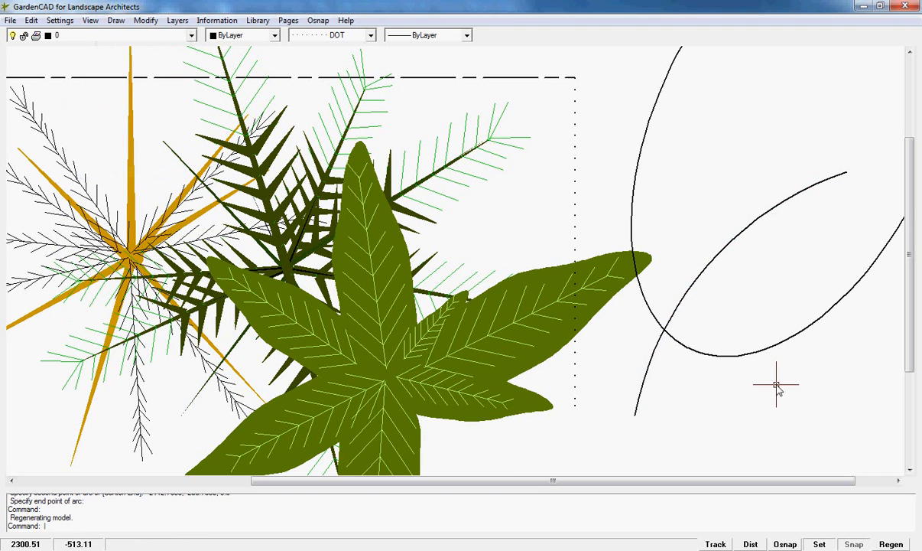
pyautogui.scroll(2, 662, 345)
pyautogui.scroll(-1, 662, 345)
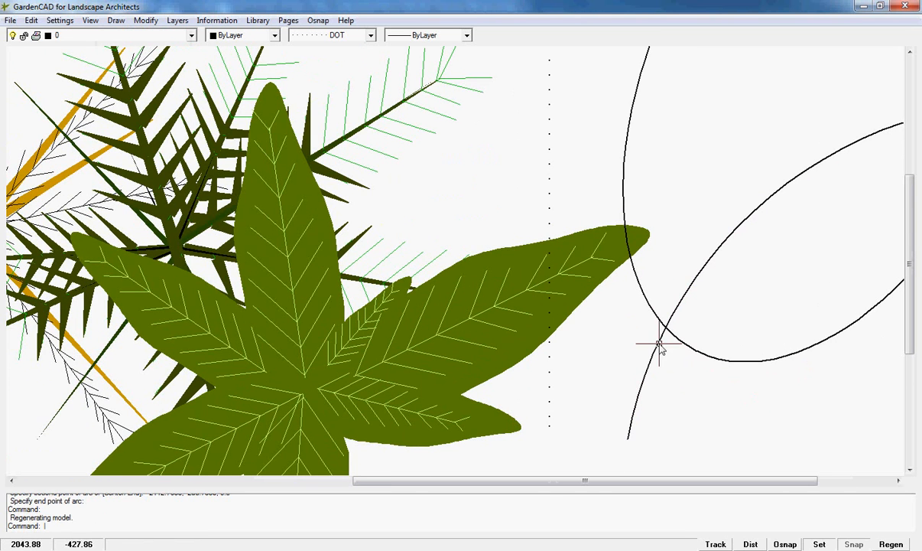
# Step: Draw a straight line about 349 units long, rising at about 18 degrees, just below the ellipse
pyautogui.press('Return')
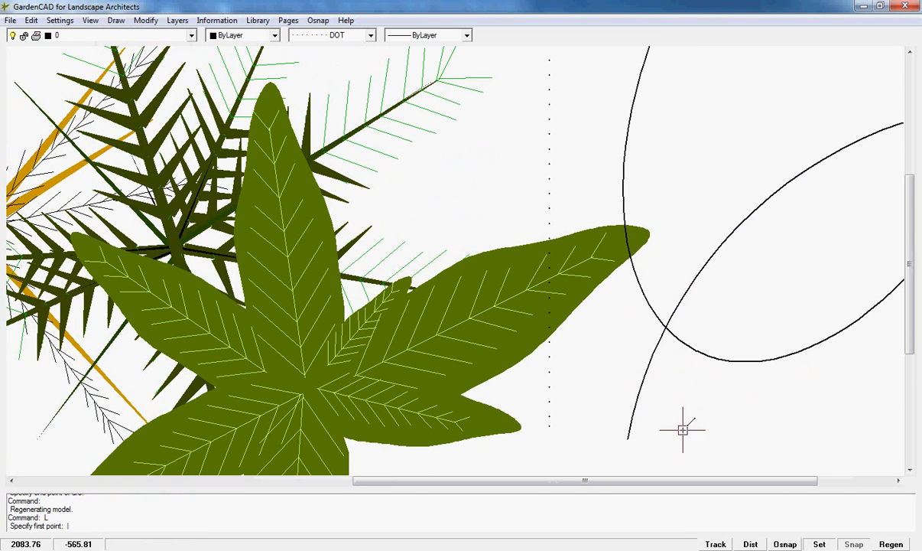
pyautogui.click(678, 433)
pyautogui.click(875, 370)
pyautogui.press('Return')
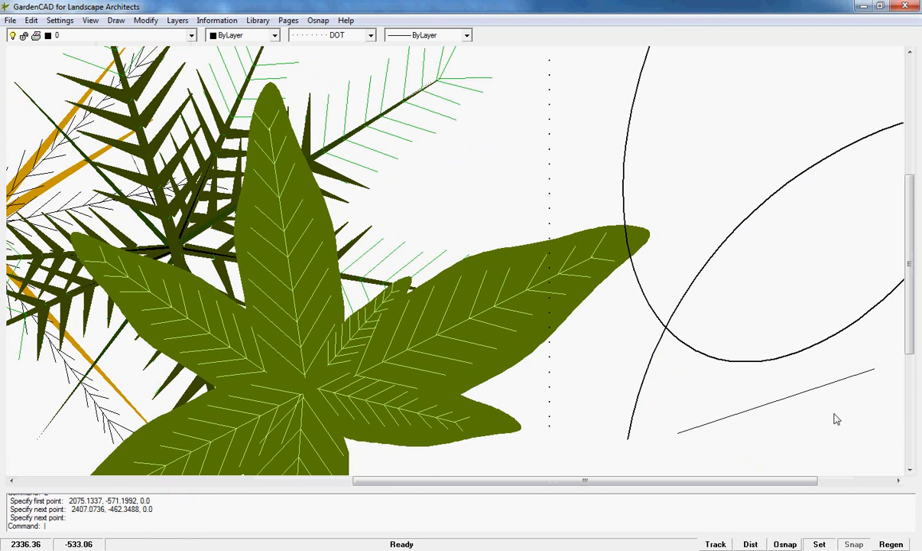
# Step: Set the linetype scale of the new line below the ellipse to 100
pyautogui.click(815, 388)
pyautogui.rightClick(815, 388)
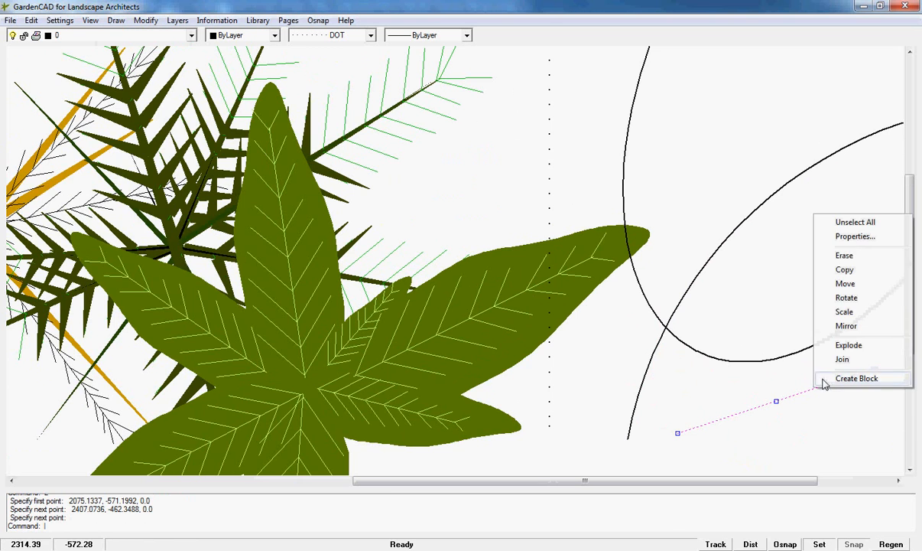
pyautogui.click(849, 237)
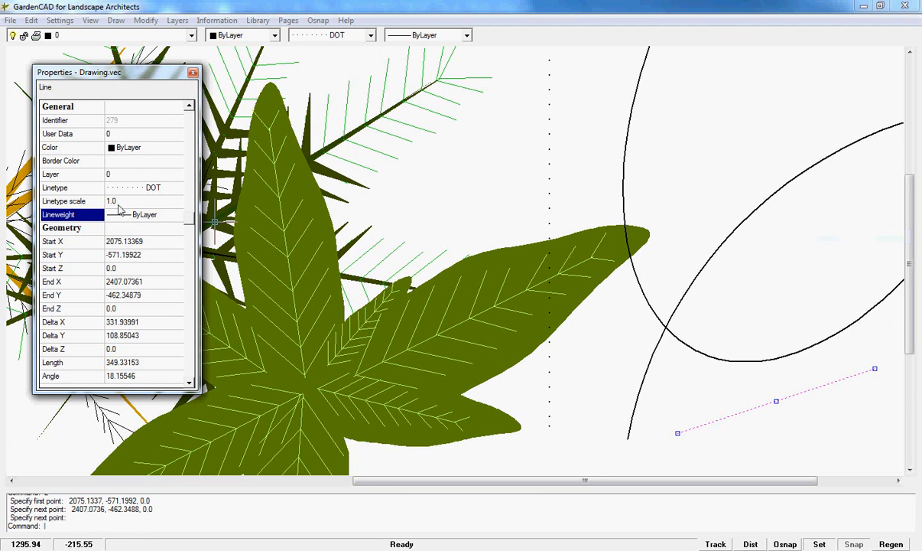
pyautogui.click(110, 201)
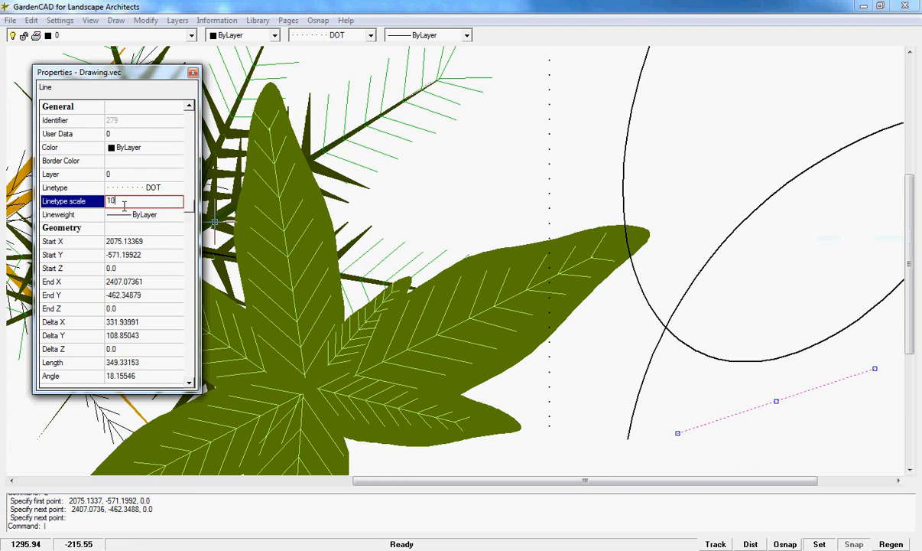
# Step: Set the lineweight of the line below the ellipse to 2.00 mm and compare it with the arc
pyautogui.click(166, 218)
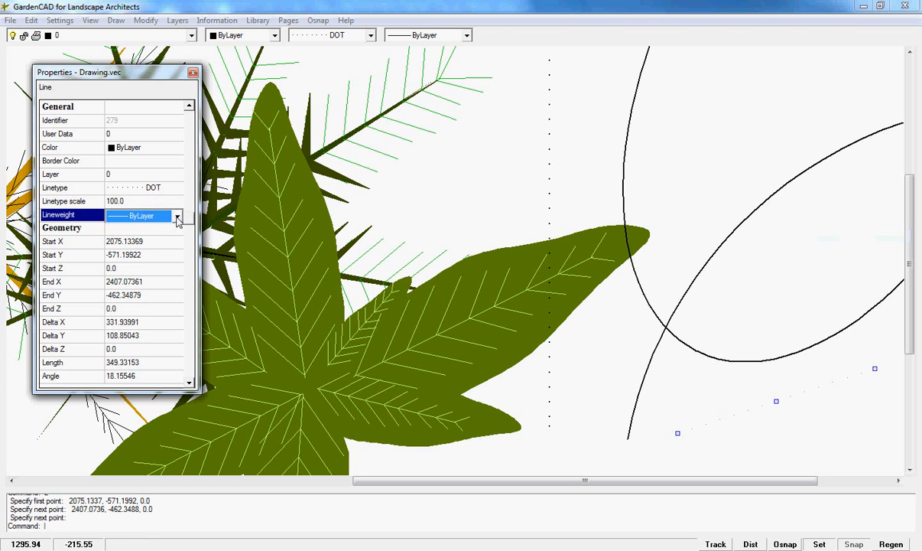
pyautogui.click(176, 215)
pyautogui.scroll(-5, 177, 308)
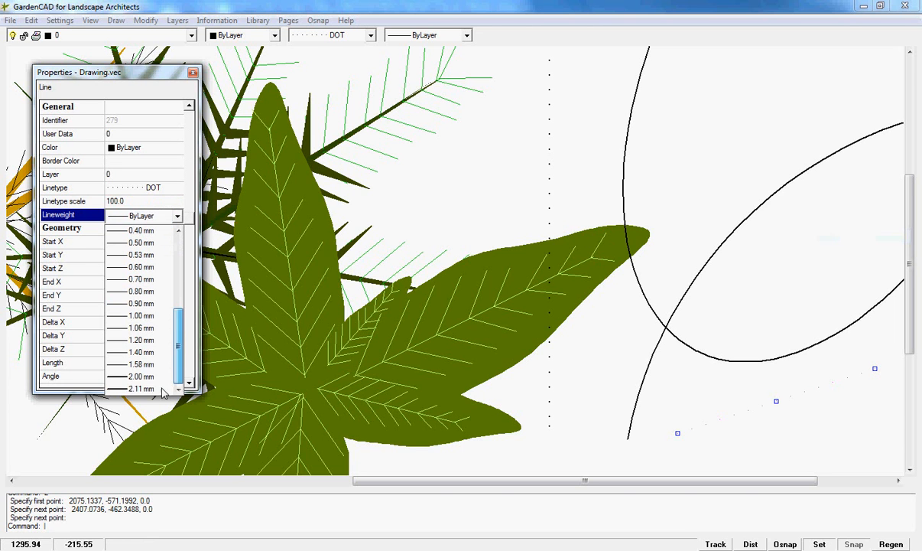
pyautogui.click(116, 373)
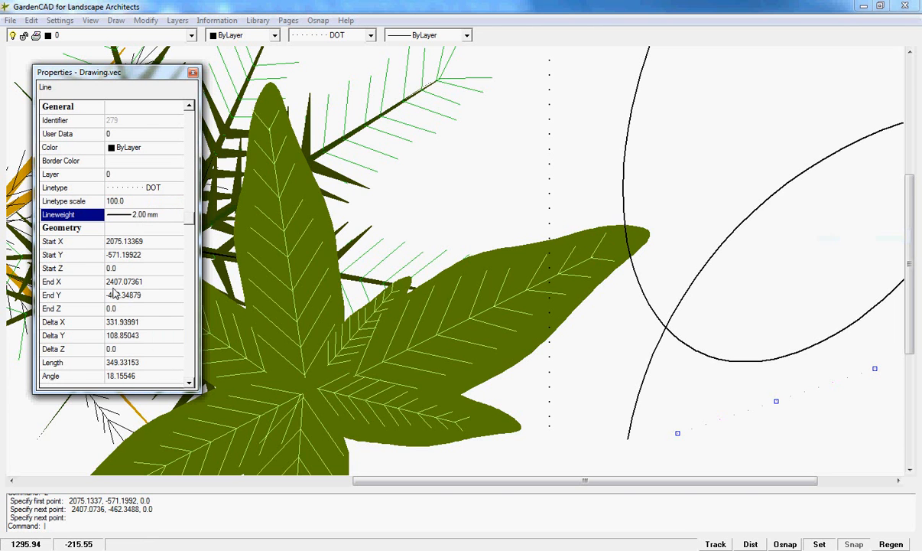
pyautogui.click(193, 72)
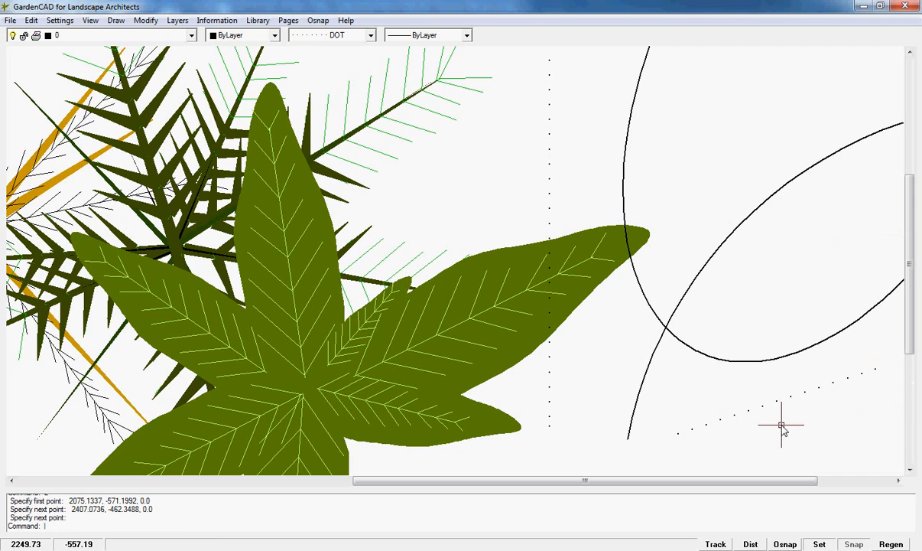
pyautogui.scroll(-1, 769, 406)
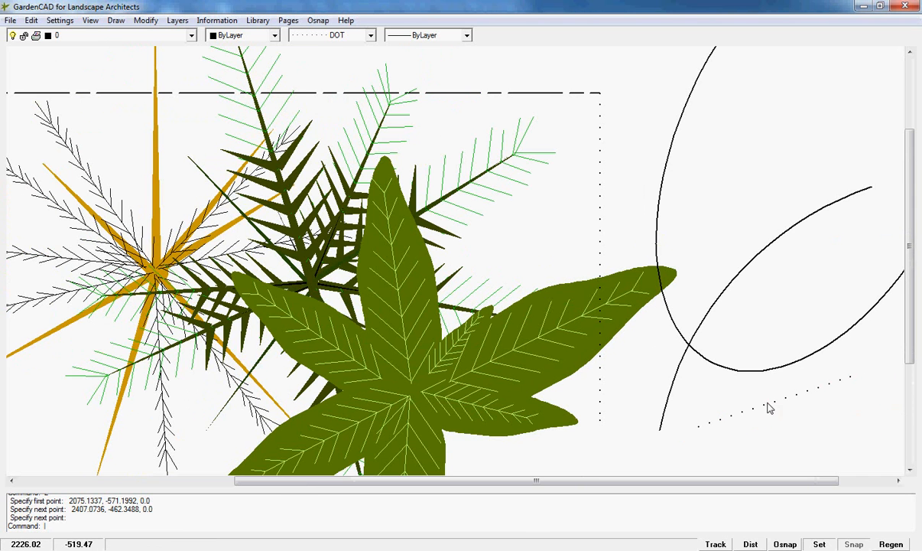